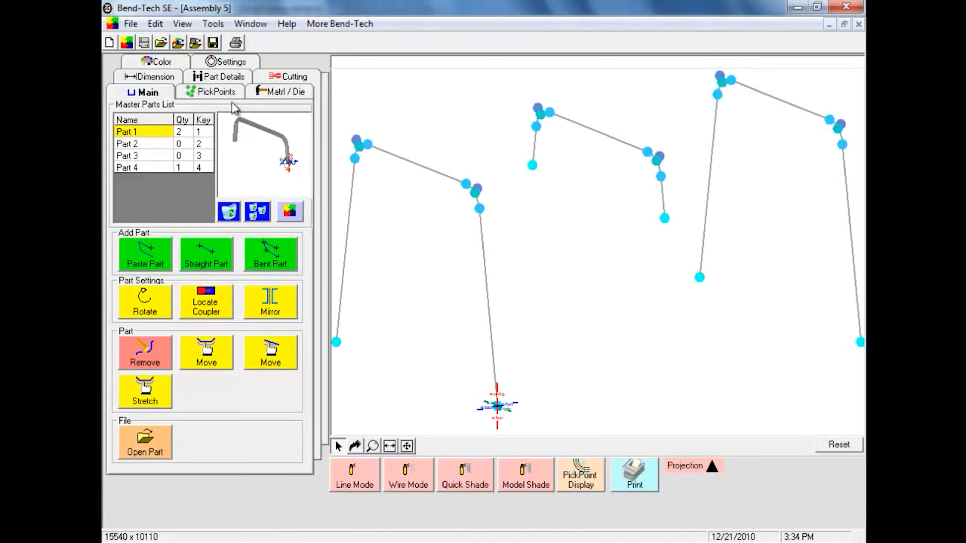
Add a pick point on the origin leg of the first hoop, 4 above a Z plane through the leg's base point
left_click(227, 93)
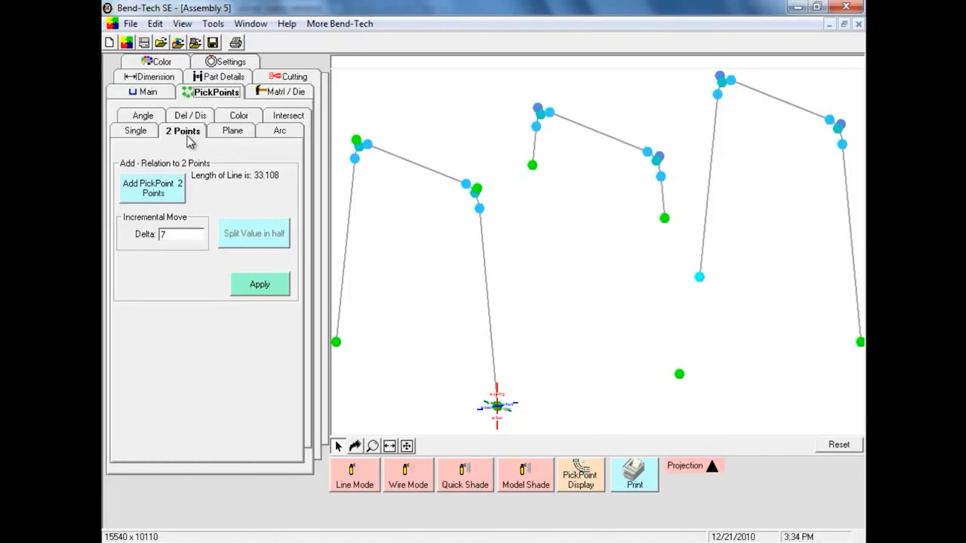
left_click(221, 131)
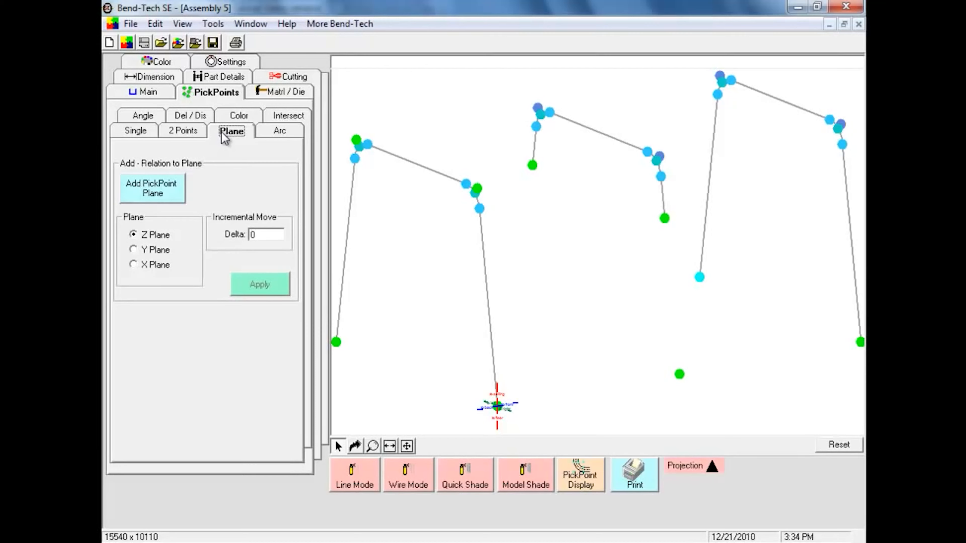
left_click(157, 189)
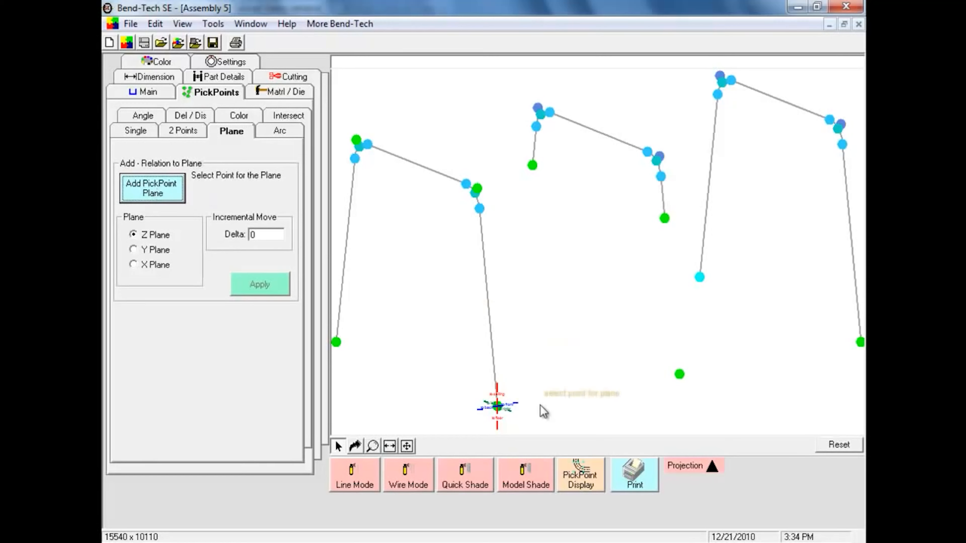
left_click(496, 405)
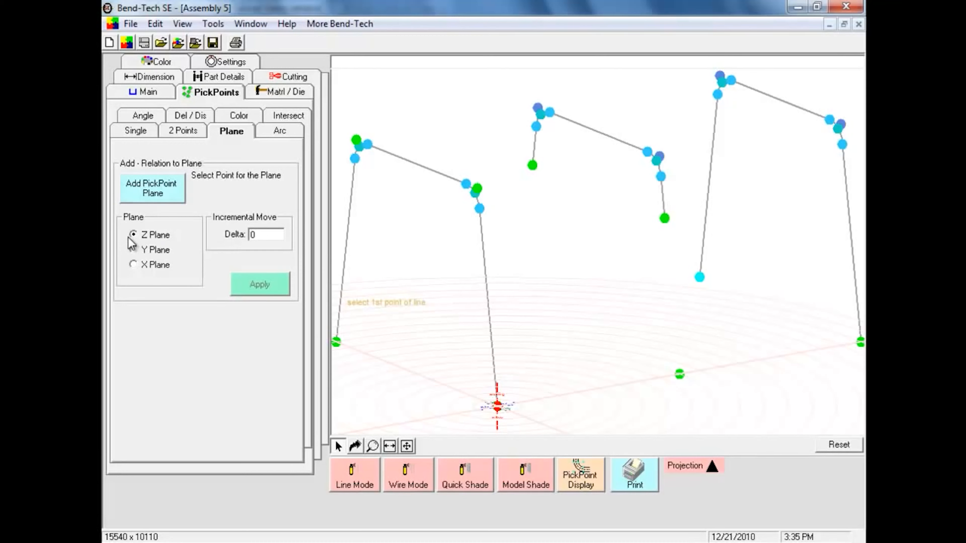
left_click(497, 406)
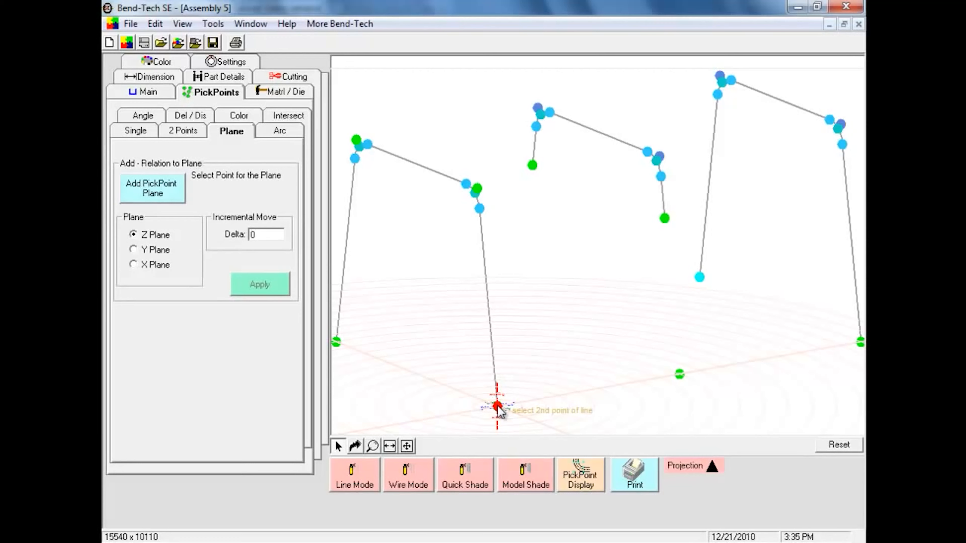
left_click(481, 211)
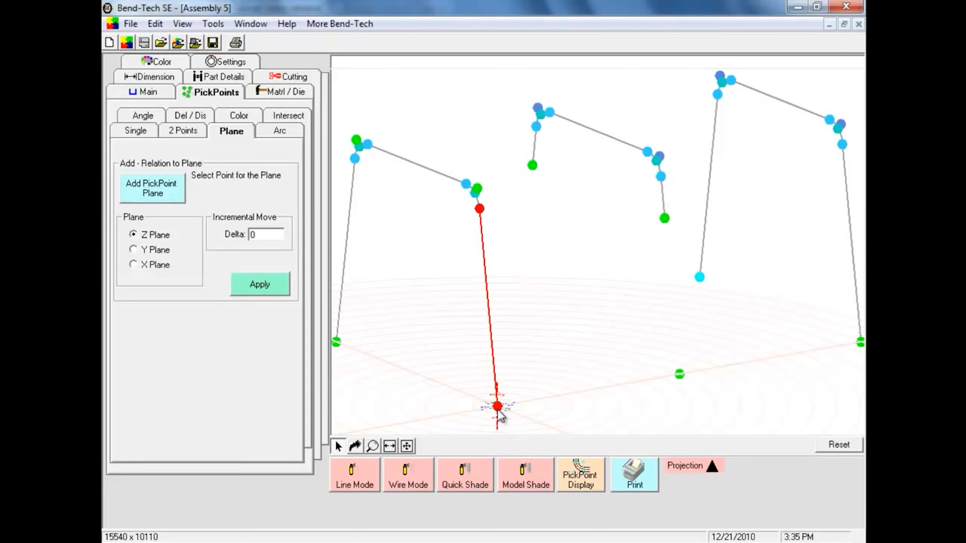
left_click_drag(264, 235, 240, 239)
type("4")
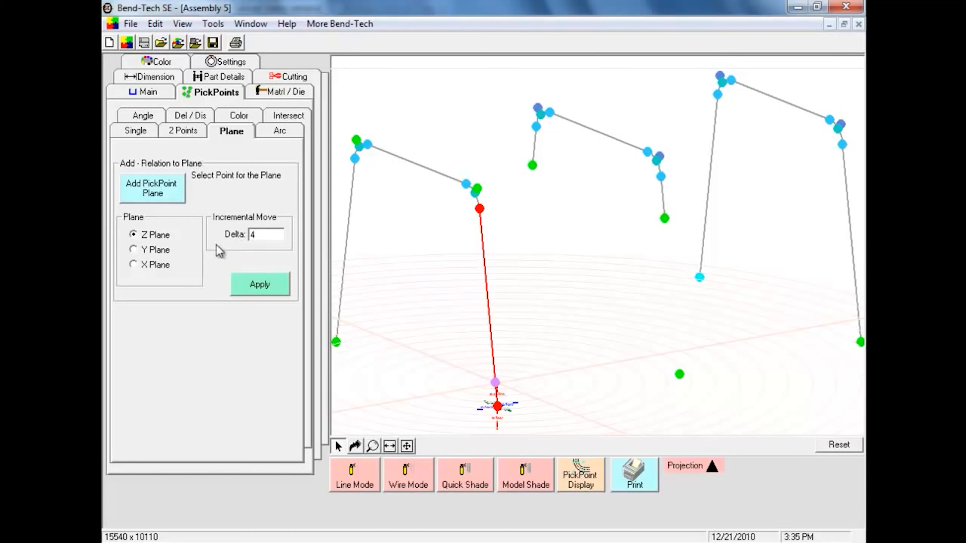
left_click(249, 293)
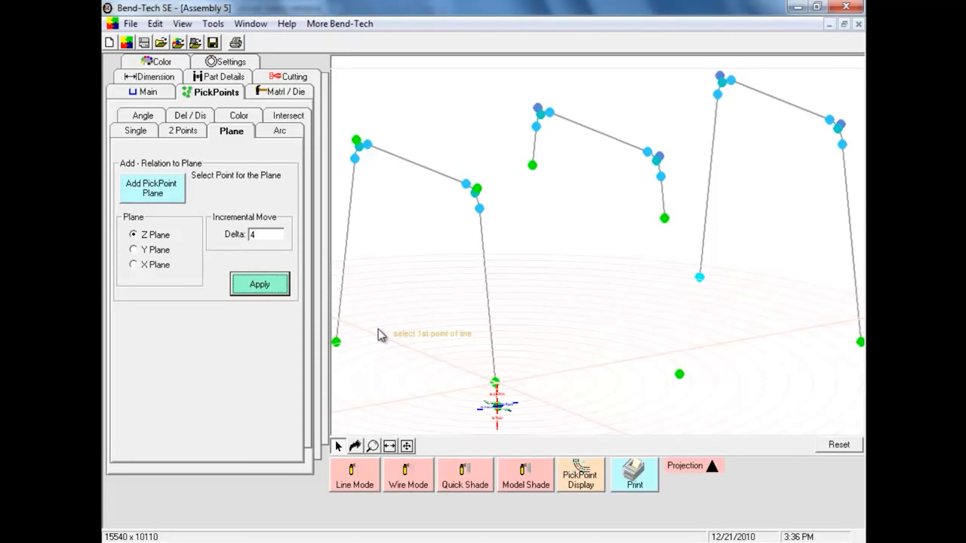
Add pick points at the same 4 Z-plane offset on the remaining legs of the two outer hoops
left_click(336, 342)
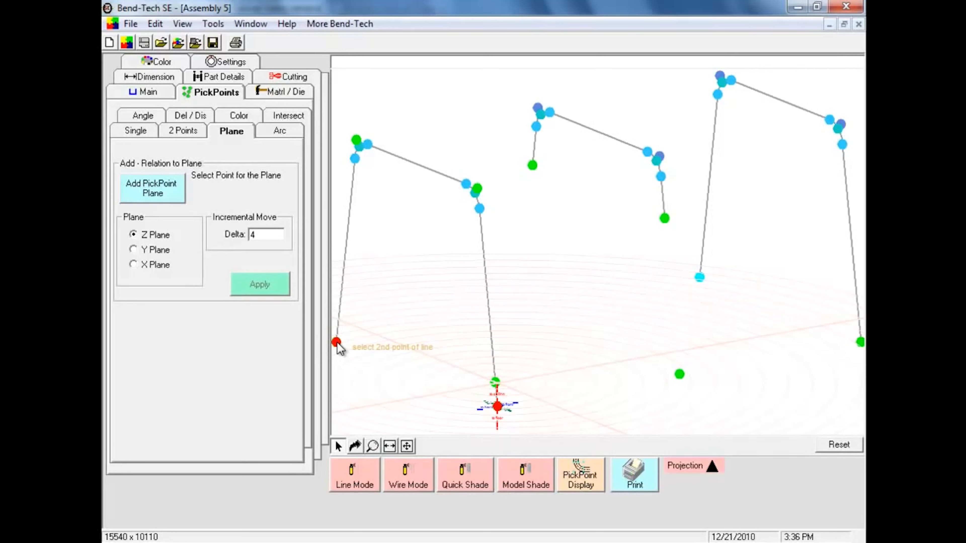
left_click(355, 158)
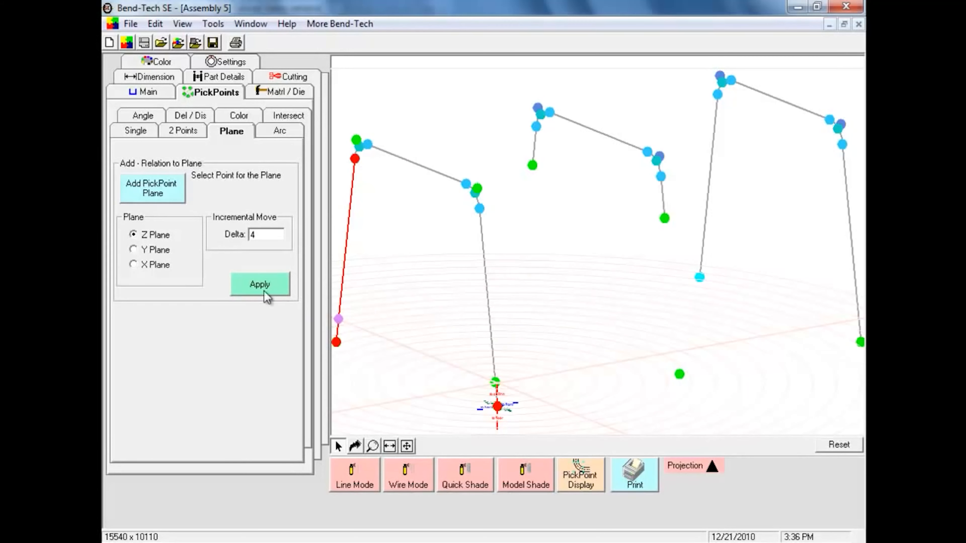
left_click(260, 284)
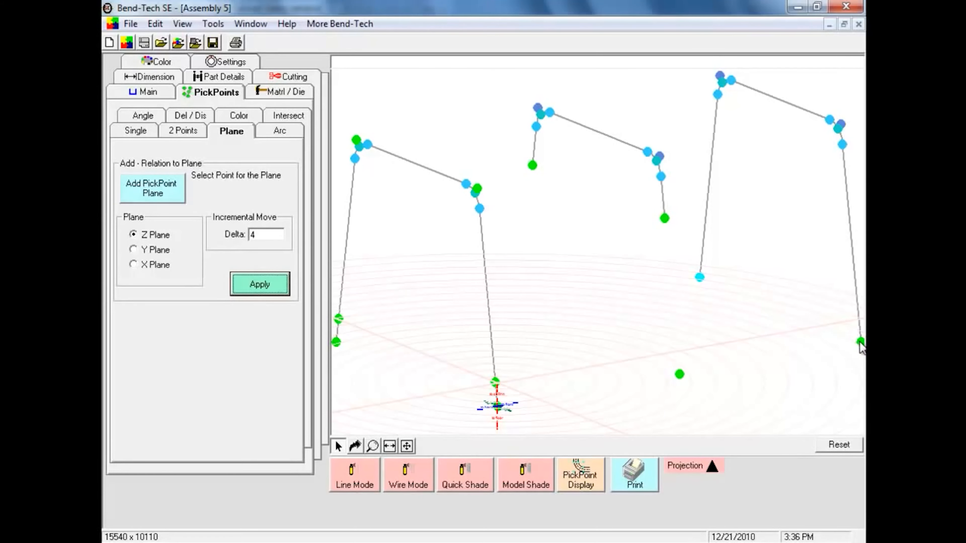
left_click(859, 341)
left_click(843, 145)
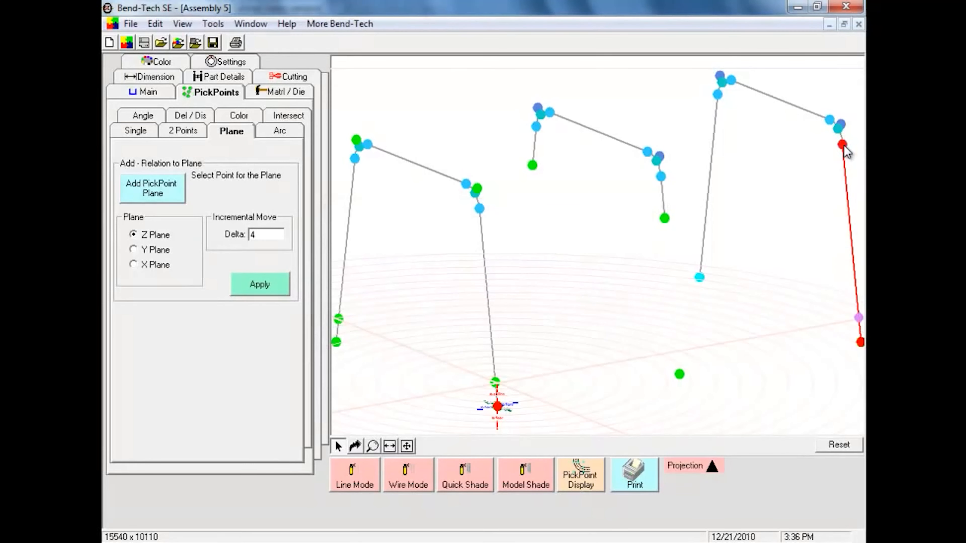
left_click(264, 287)
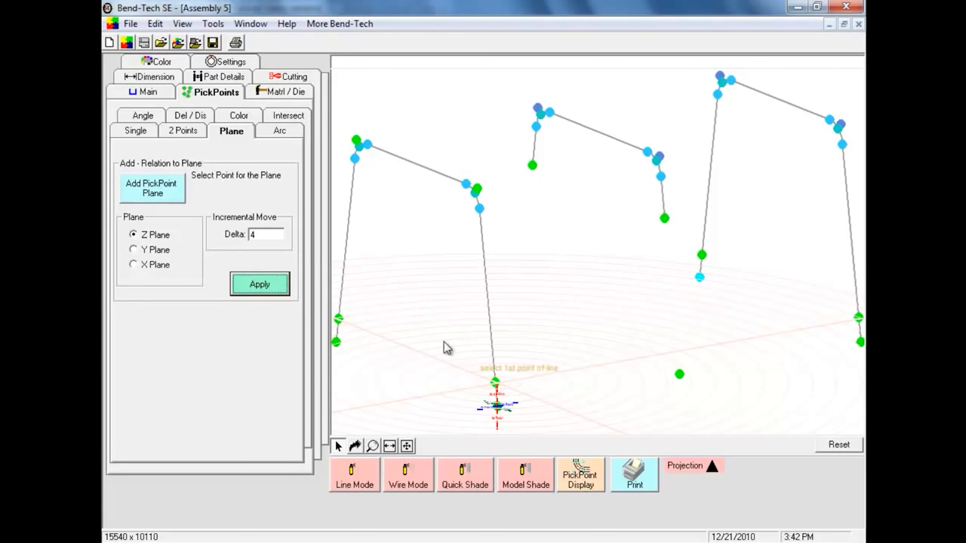
Add two straight parts joining the lower pick points of the two outer hoops, one along each side
left_click(158, 94)
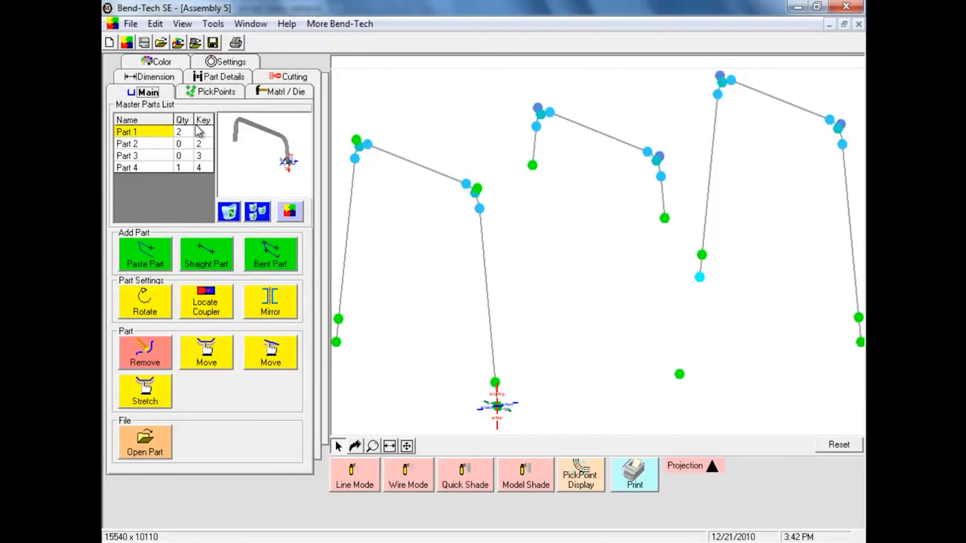
left_click(193, 266)
left_click(495, 382)
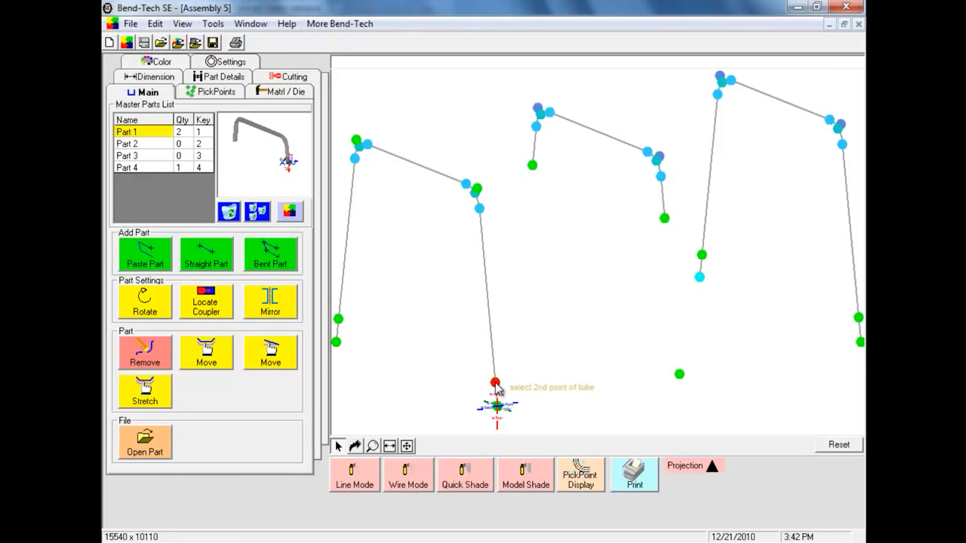
left_click(857, 318)
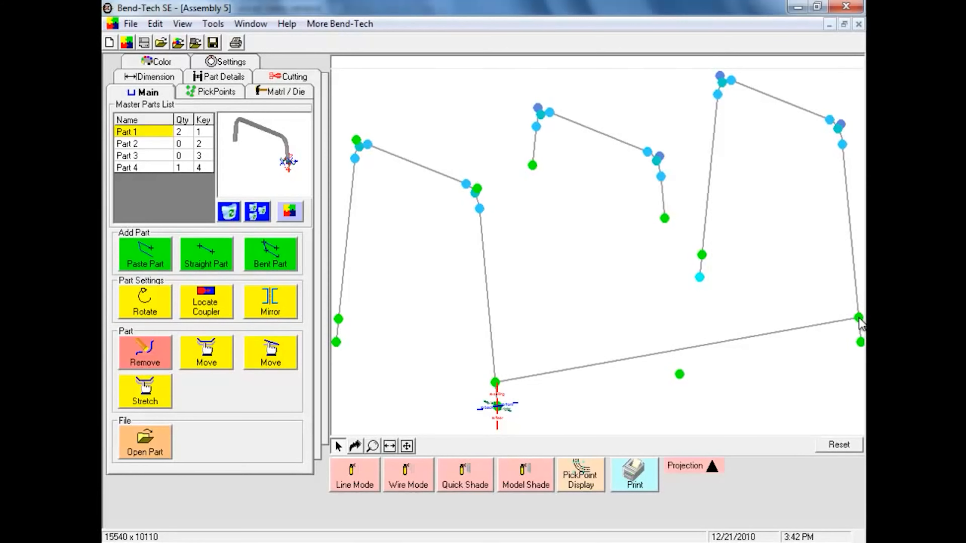
left_click(339, 319)
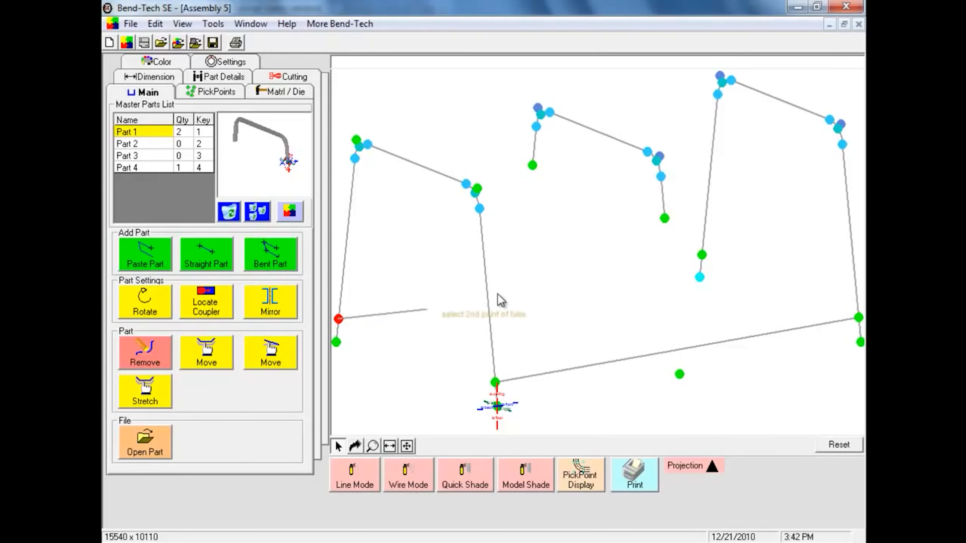
left_click(702, 256)
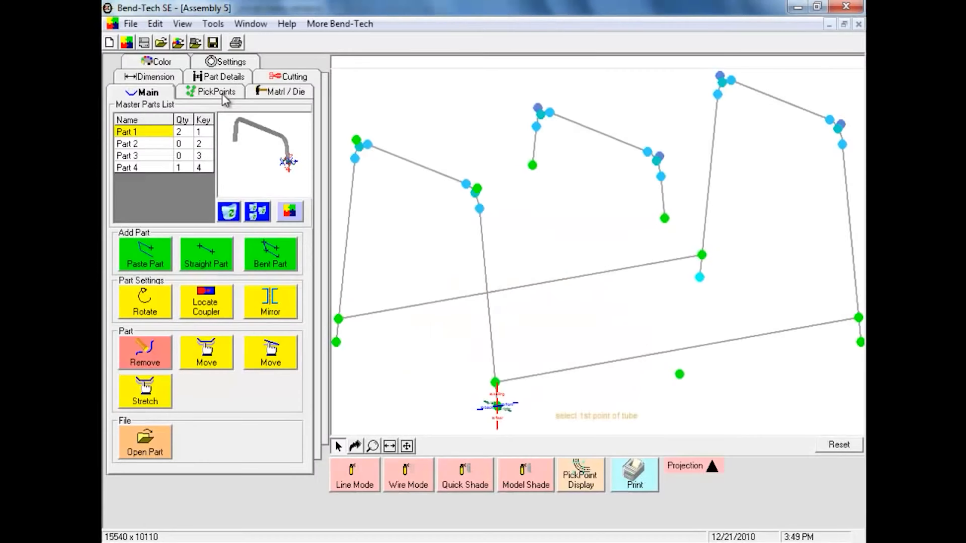
Add a pick point on the first hoop's origin leg, 12 above a Z plane through the leg's base point
left_click(214, 92)
left_click(231, 130)
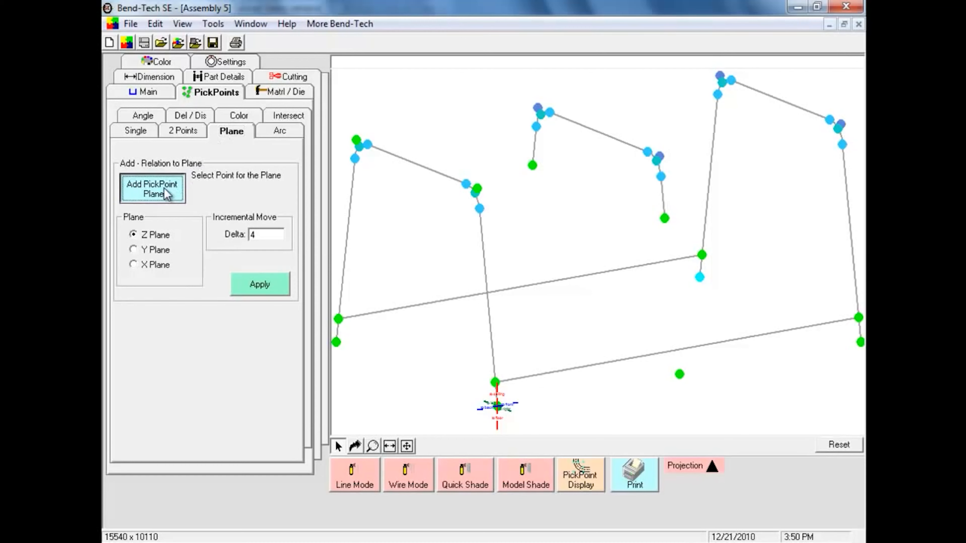
left_click(164, 188)
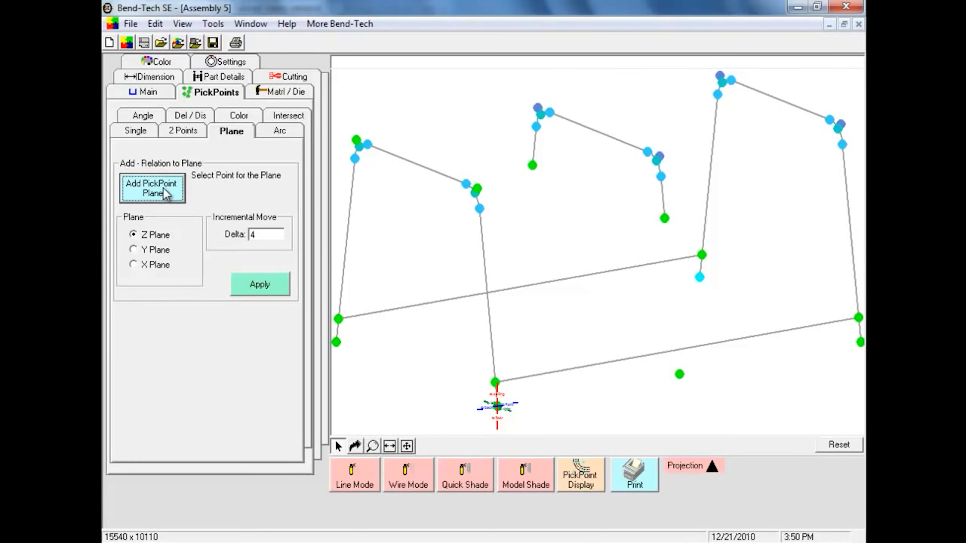
left_click(495, 406)
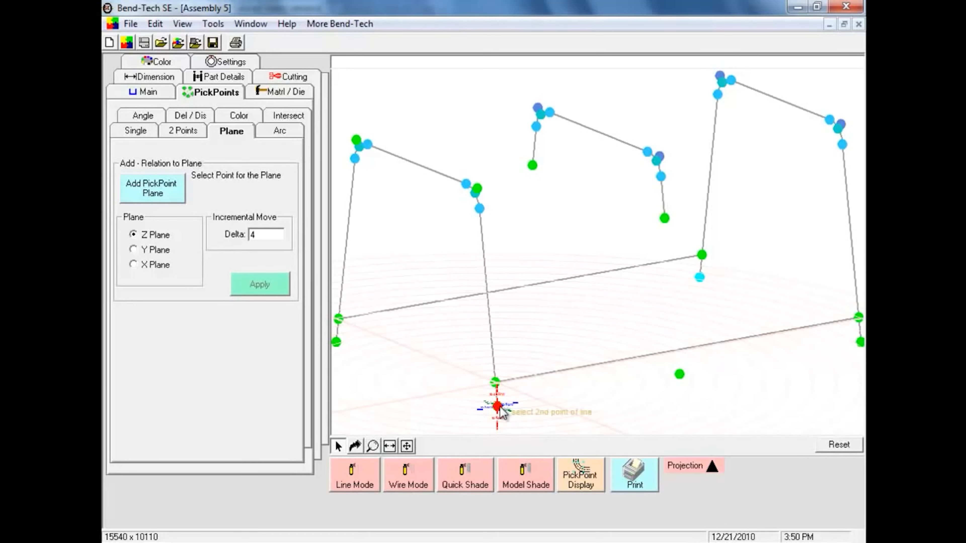
left_click(479, 209)
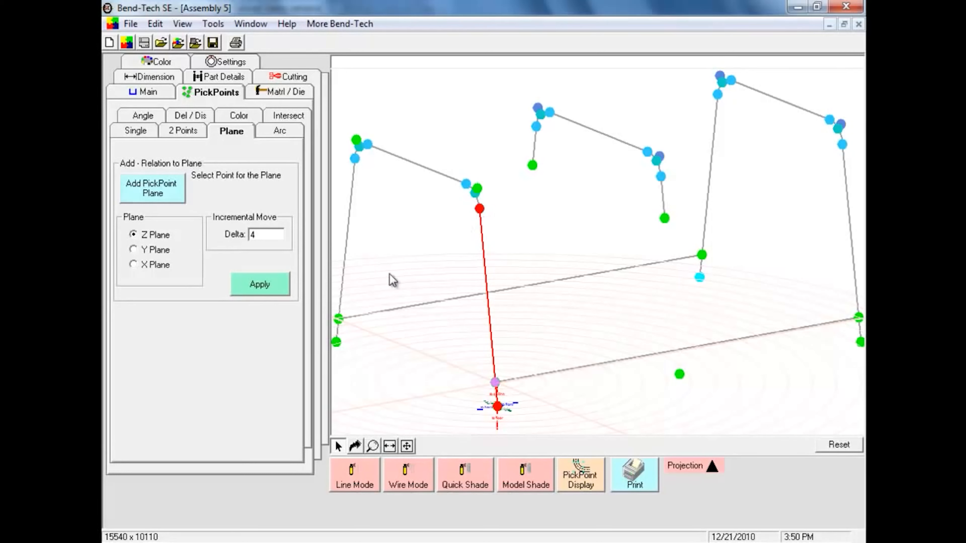
left_click_drag(264, 235, 237, 240)
type("12")
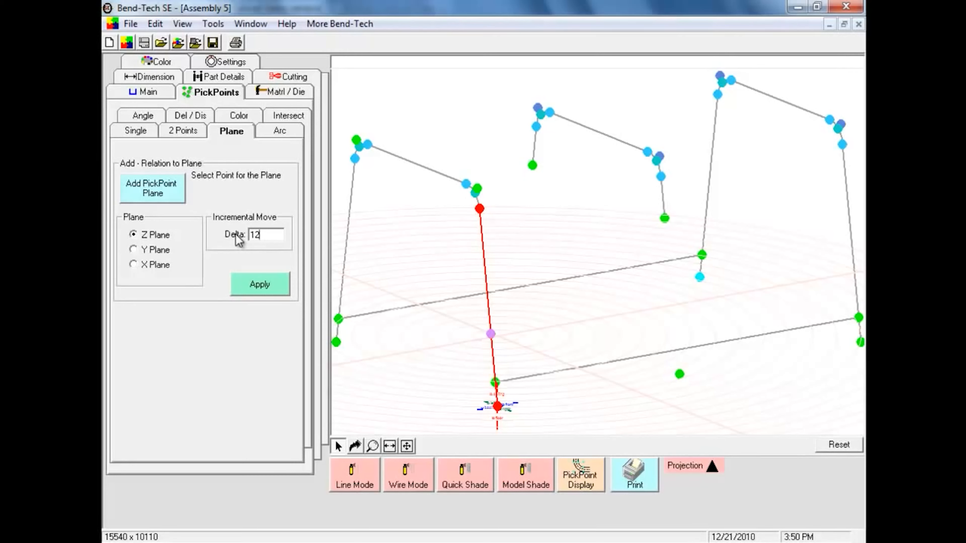
left_click(262, 294)
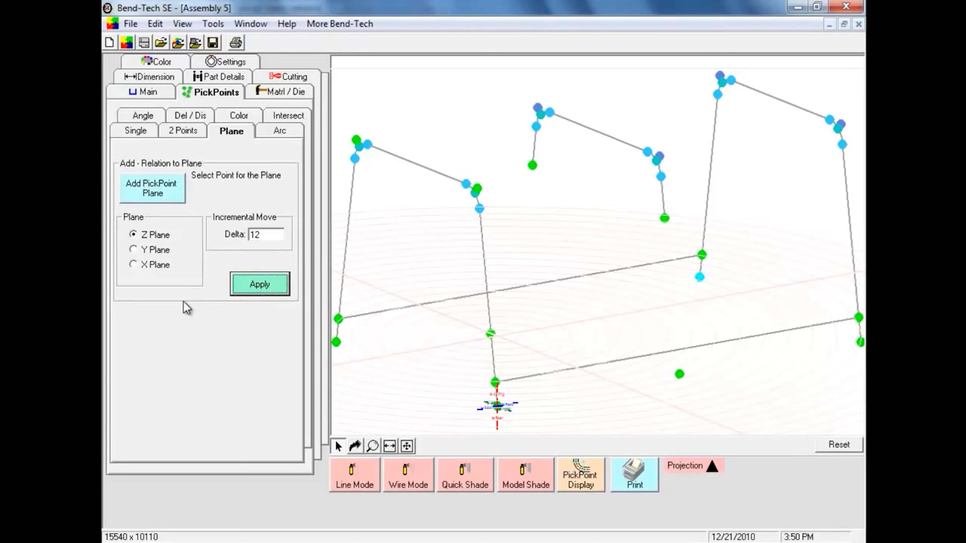
Add pick points at the 12 Z-plane offset on the other three legs of the outer hoops
left_click(335, 342)
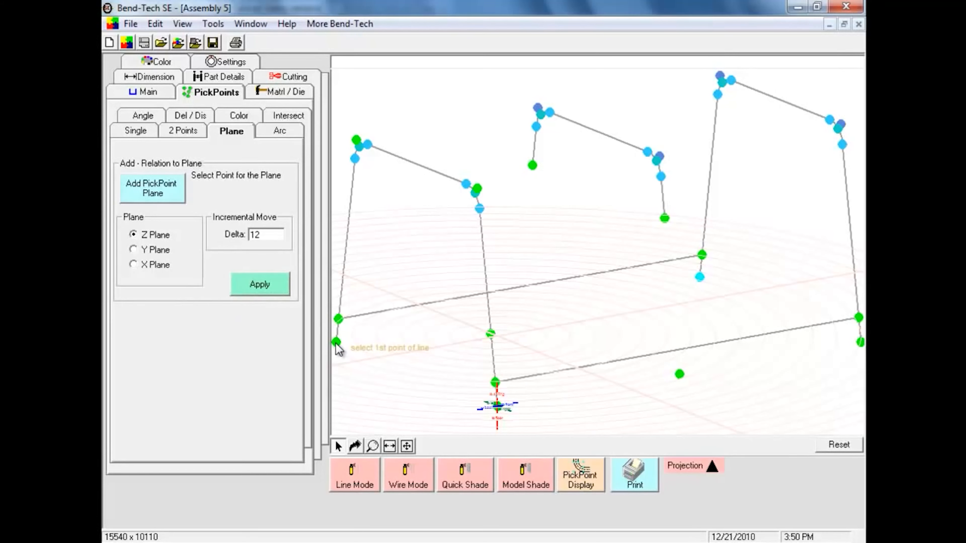
left_click(355, 158)
left_click(700, 277)
left_click(717, 95)
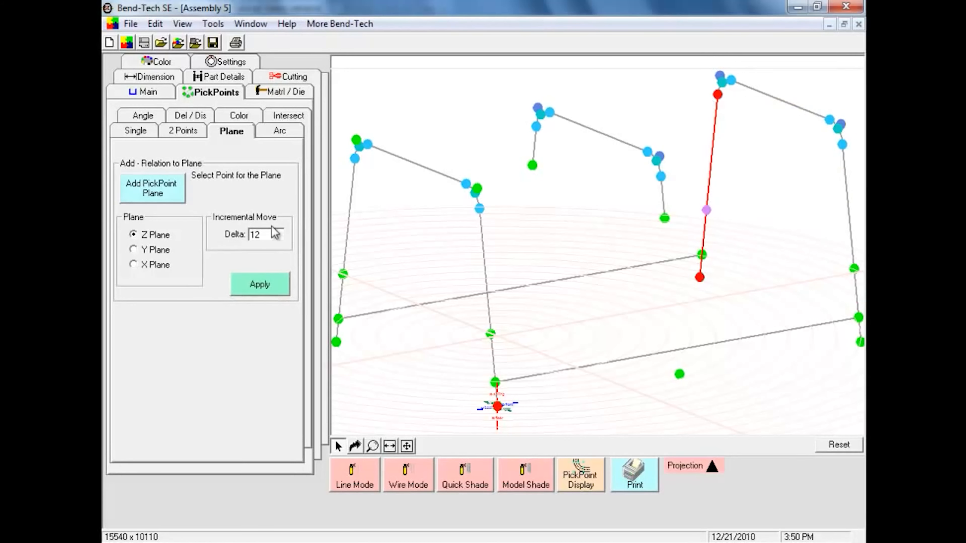
left_click(259, 283)
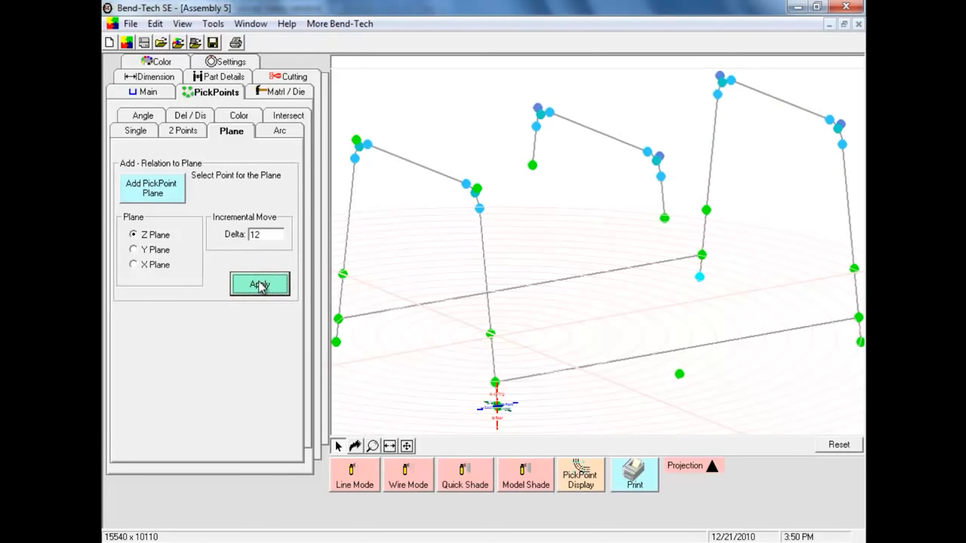
Add straight parts connecting the outer hoops' upper leg pick points to the leg ends of the middle hoop
left_click(146, 92)
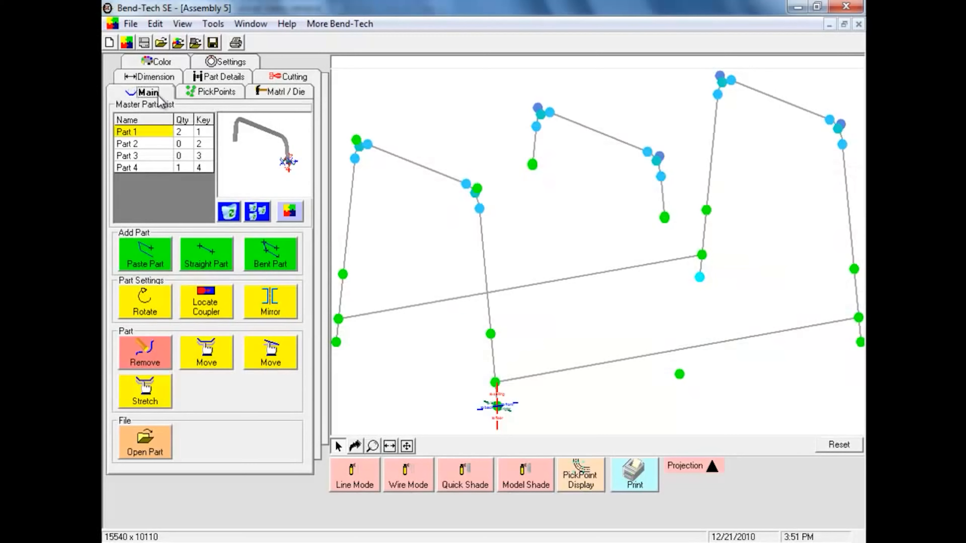
left_click(199, 245)
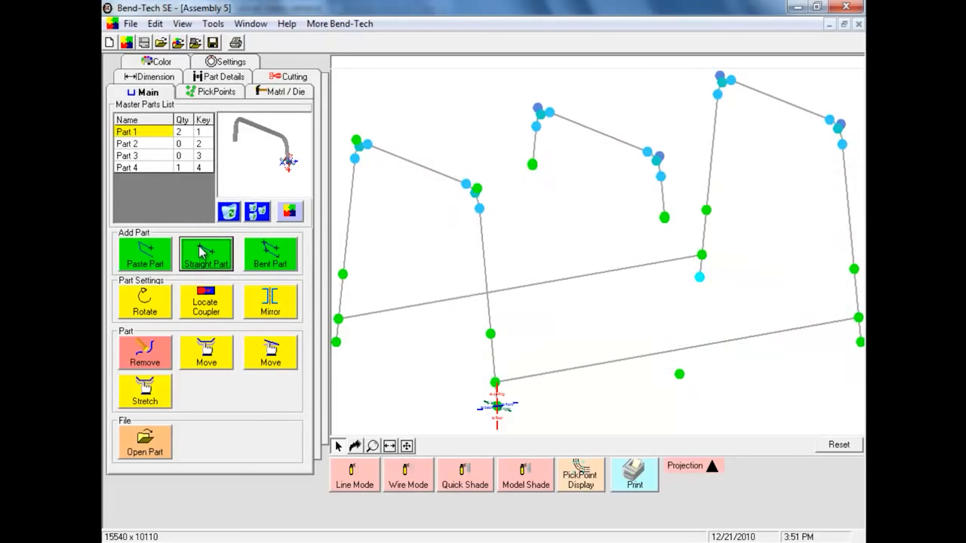
left_click(342, 274)
left_click(532, 165)
left_click(706, 210)
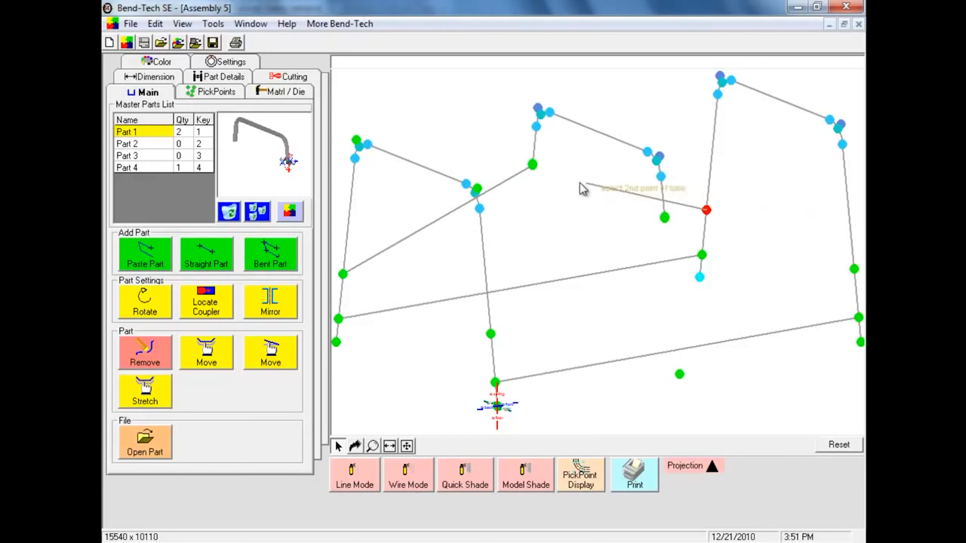
left_click(532, 164)
left_click(490, 334)
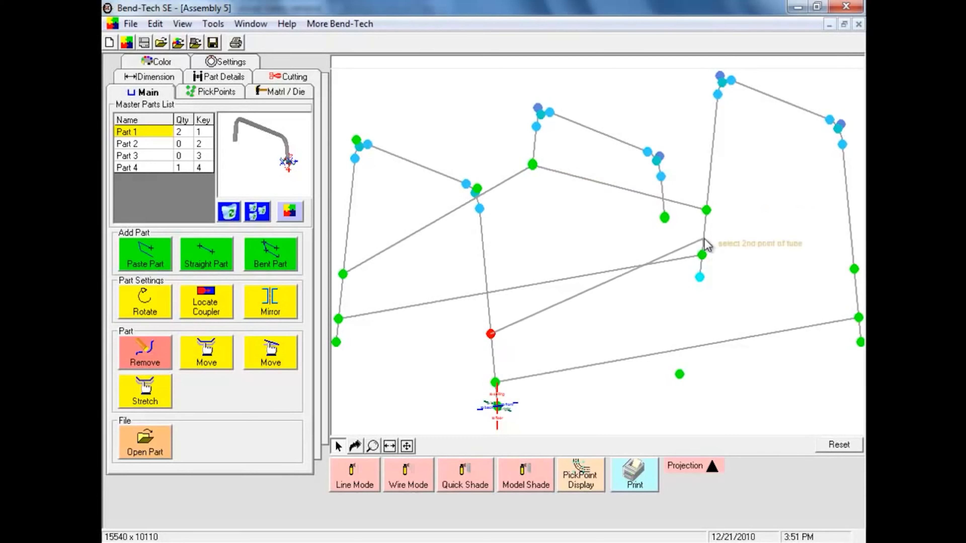